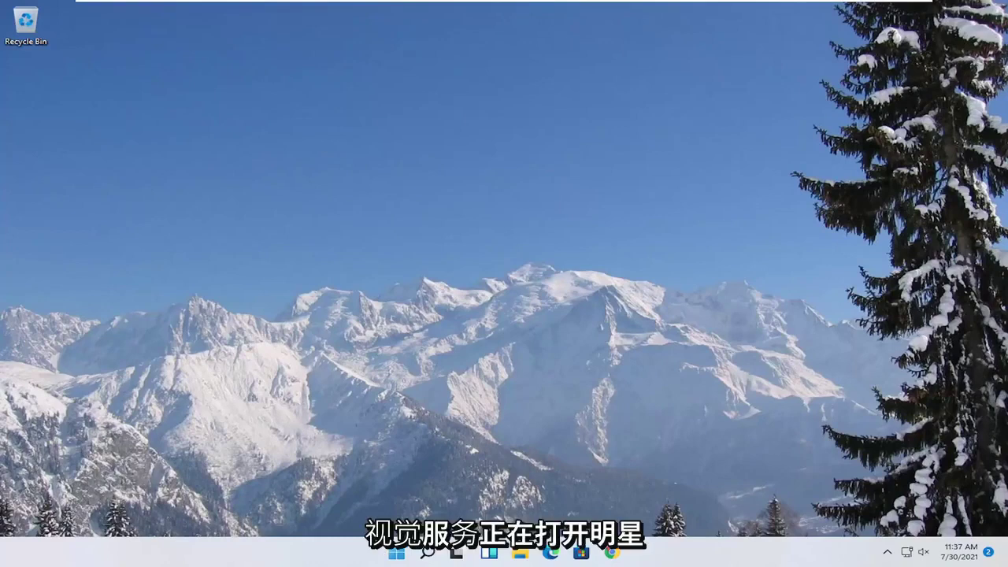
- Run dxdiag with the signature check and confirm the Display tab reports no problems
click(396, 551)
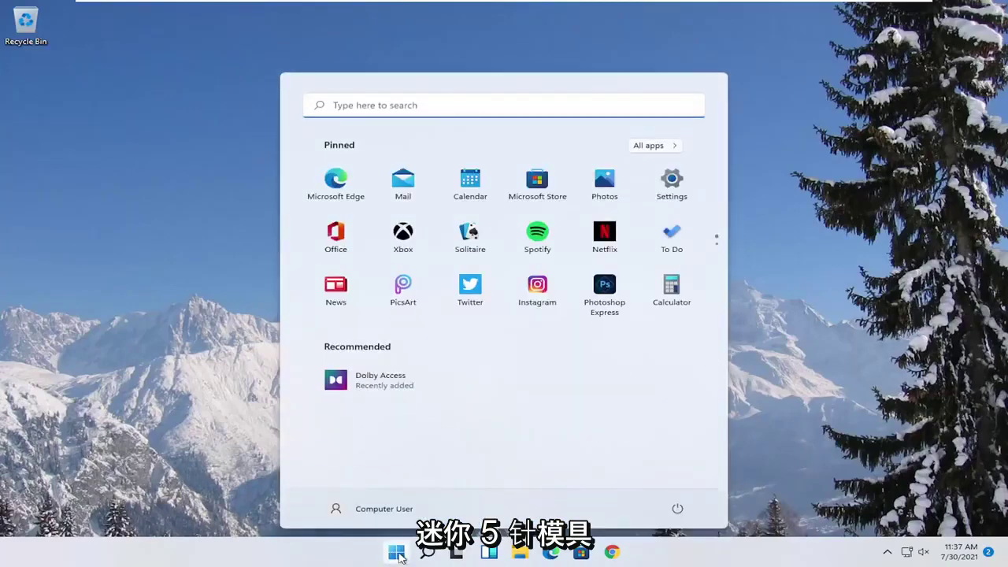
text(dxdi)
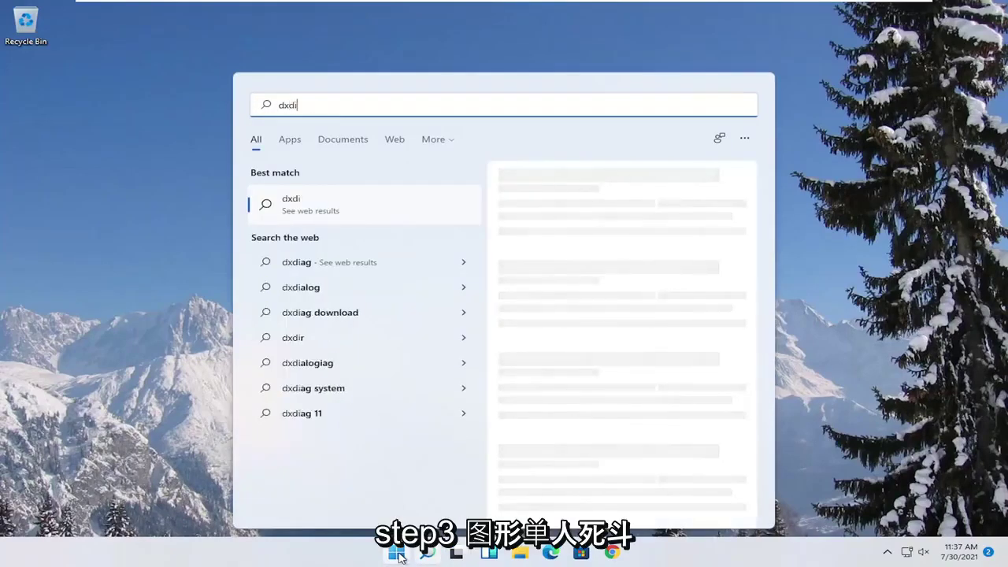
text(ag)
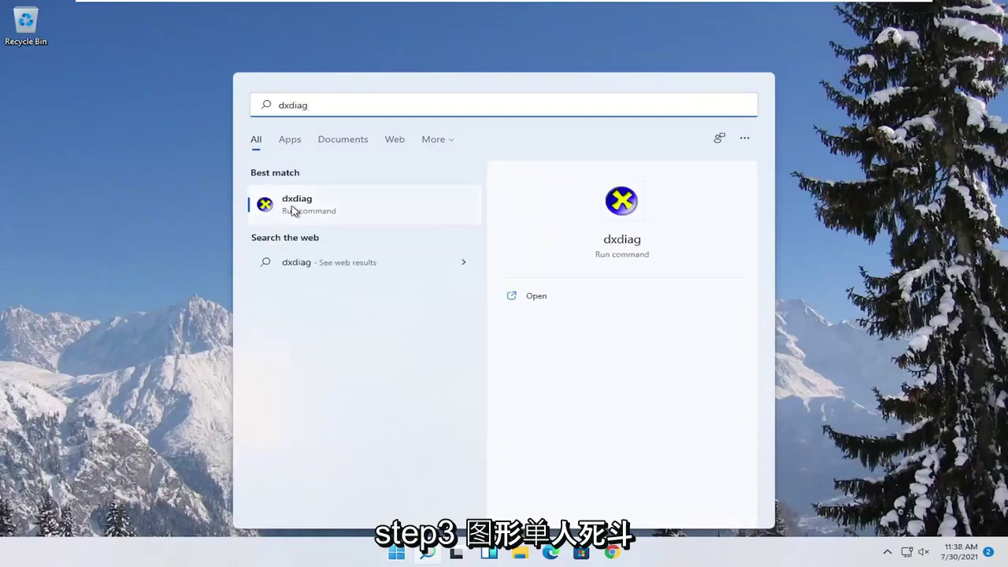
click(292, 204)
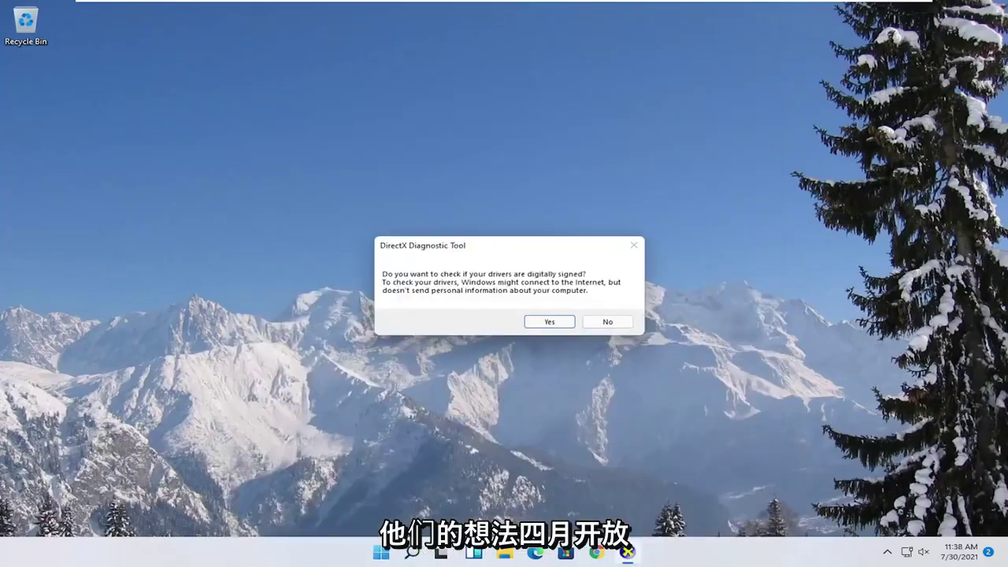
click(549, 321)
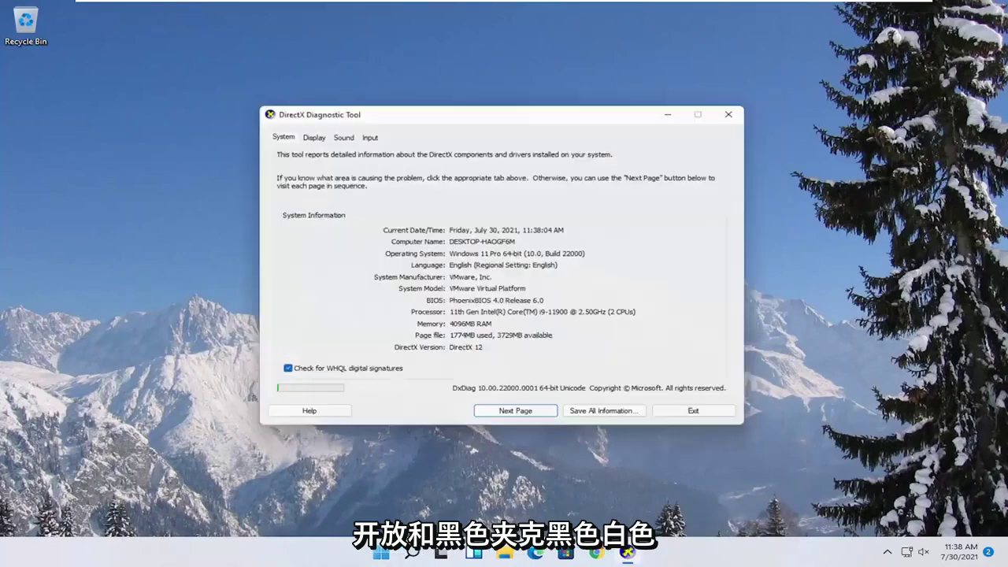
click(308, 133)
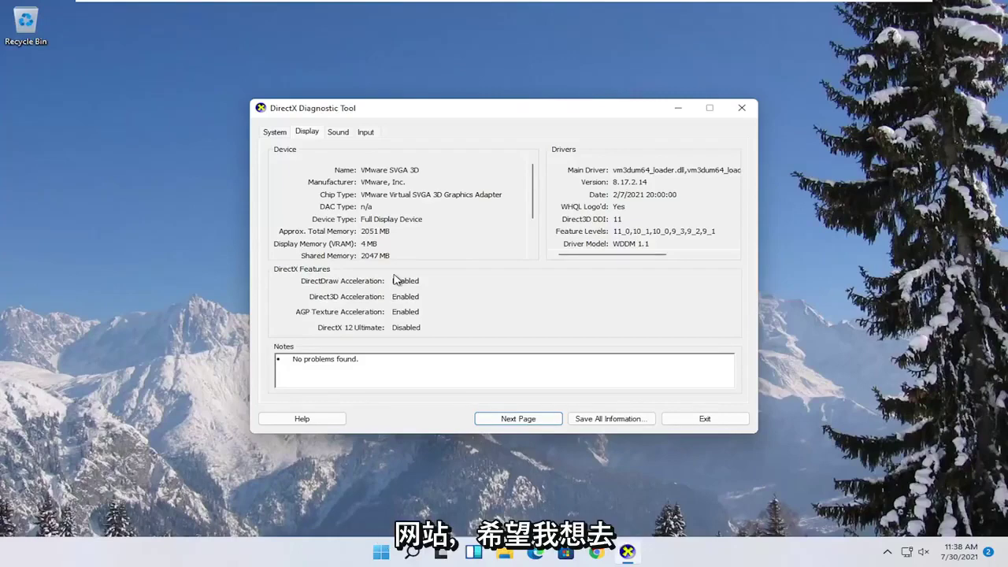
click(744, 108)
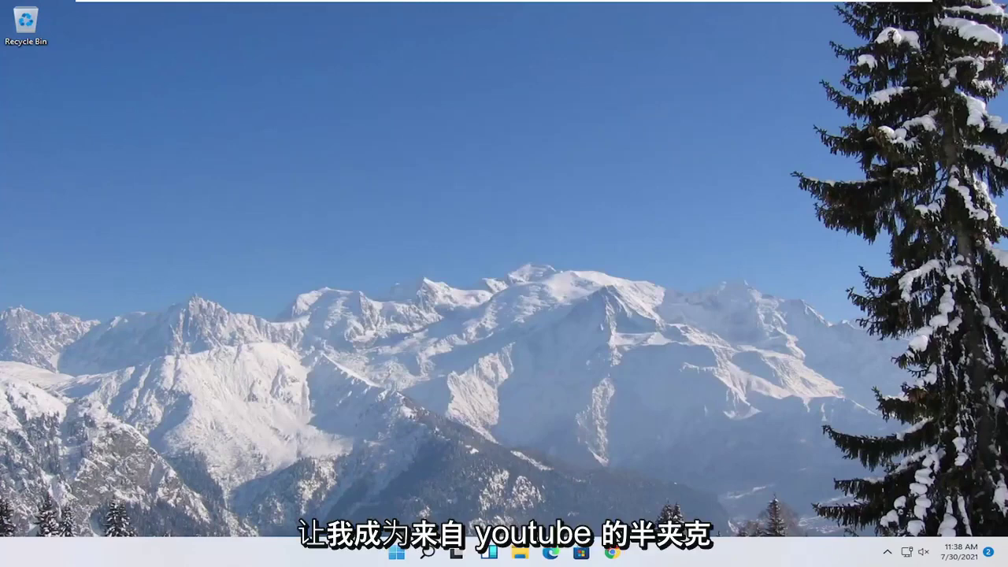
- Set Performance Options to 'Adjust for best performance', clearing all visual effects, and apply
click(426, 552)
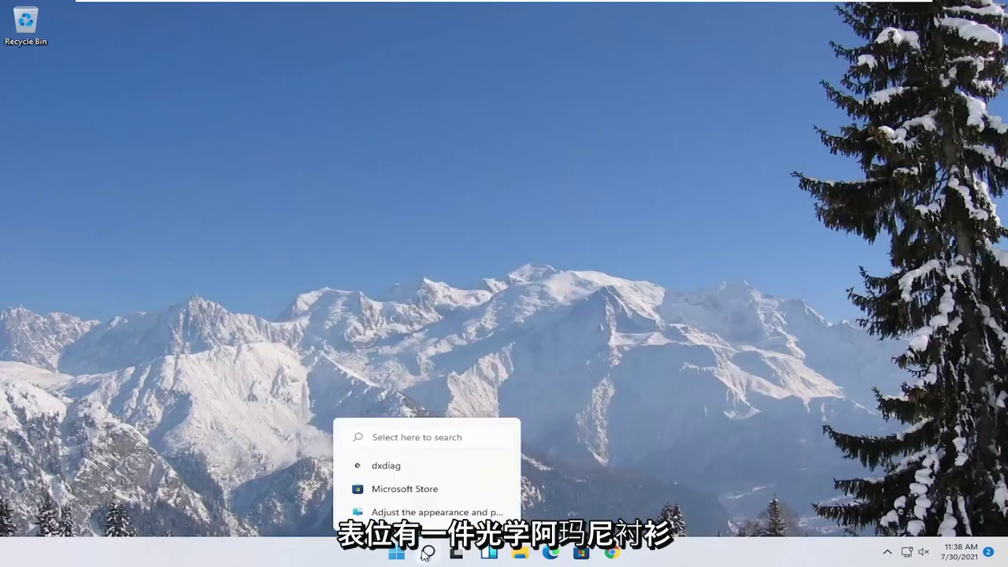
text(adjust)
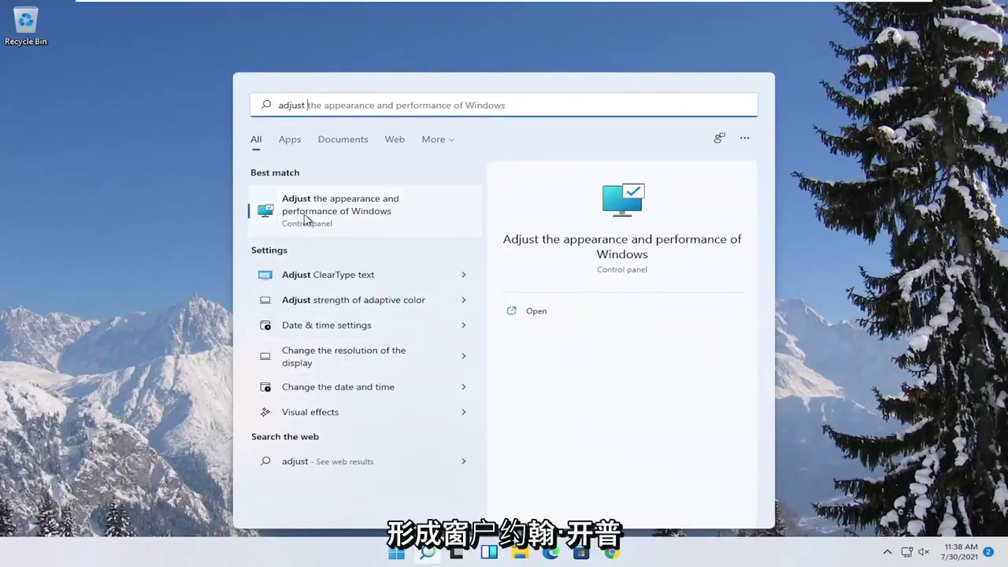
click(341, 214)
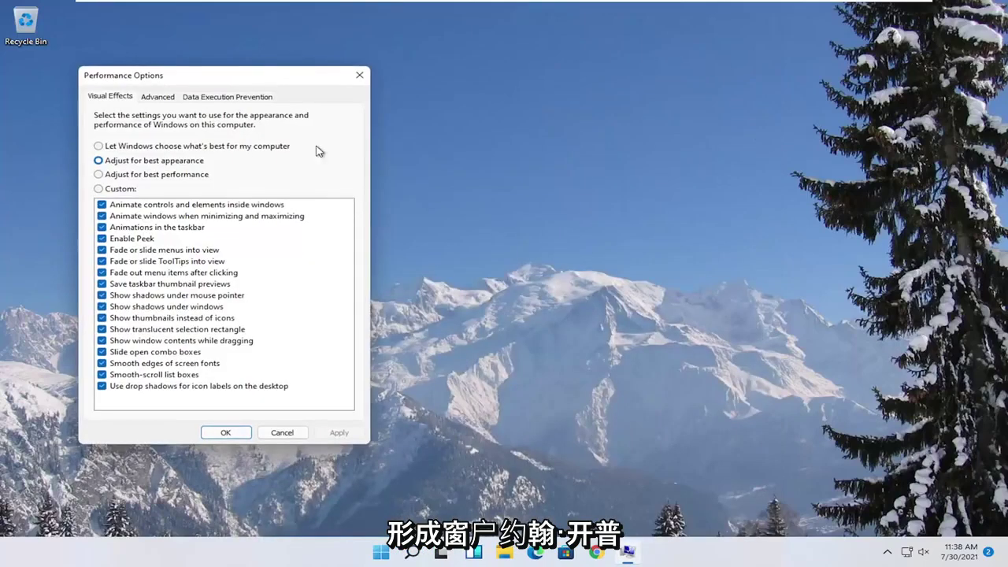
drag(400, 73, 462, 82)
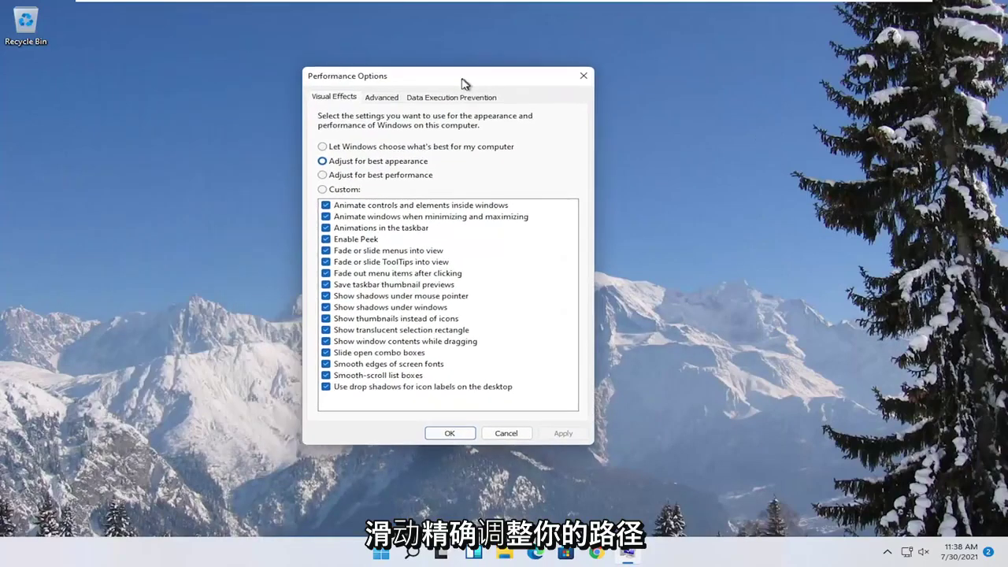
click(346, 174)
click(562, 433)
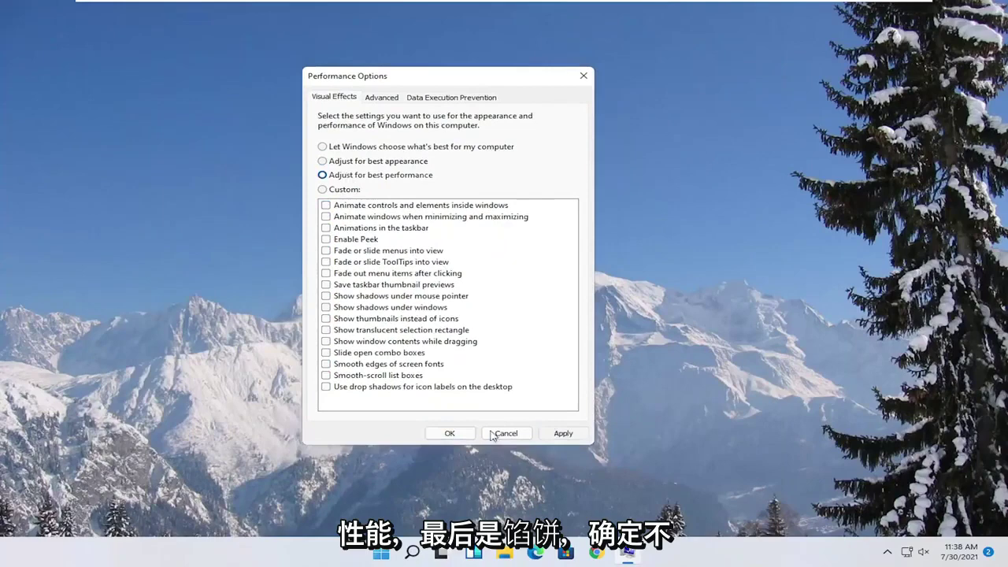
click(450, 433)
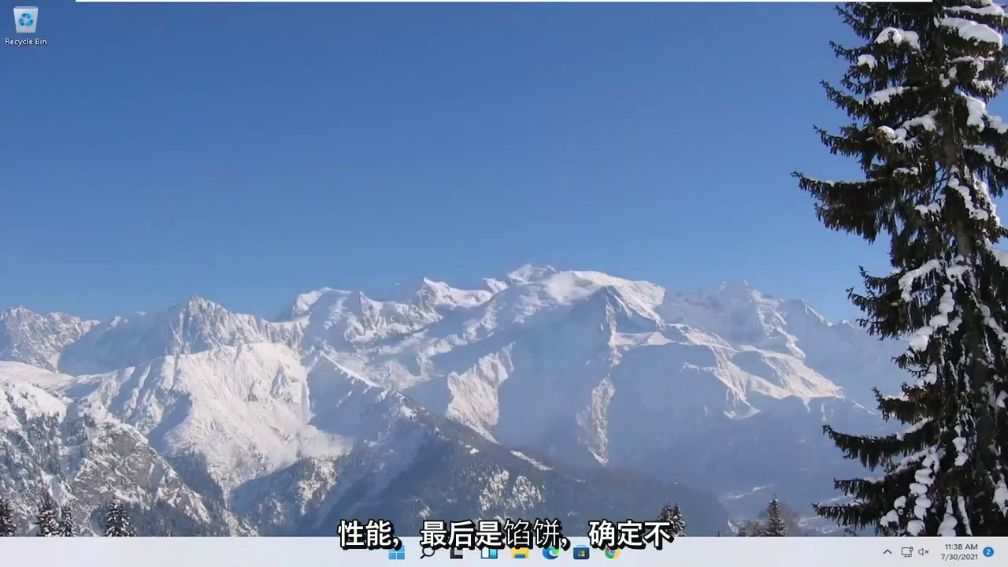
- Go from Game Mode settings to the Graphics page and scroll to the app list
click(428, 553)
text(game )
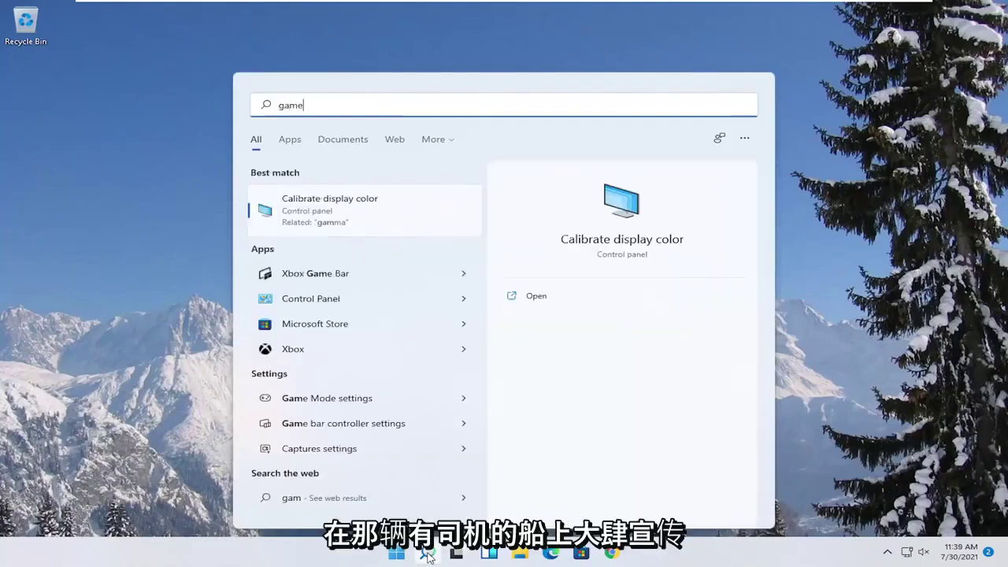
text(mode)
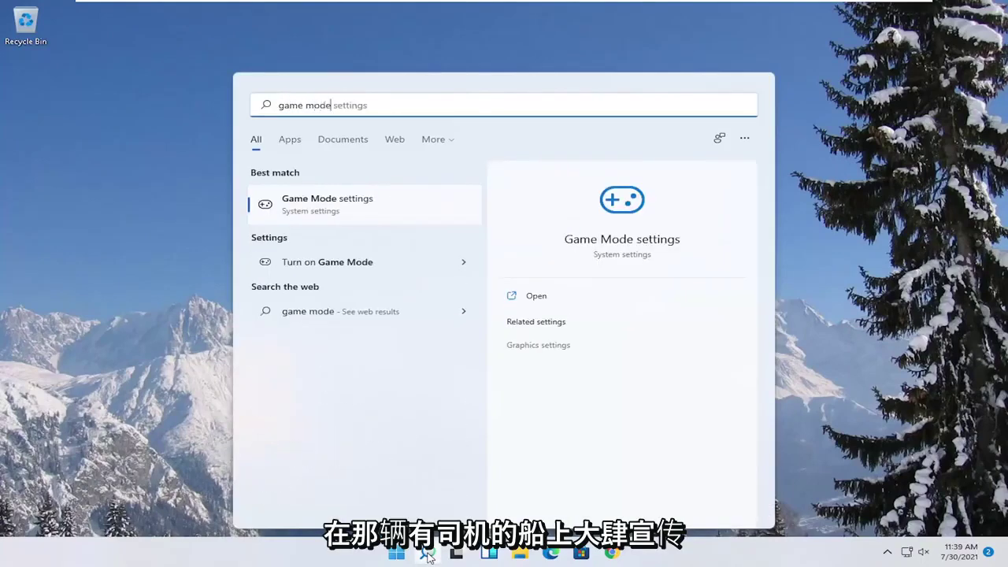
click(315, 208)
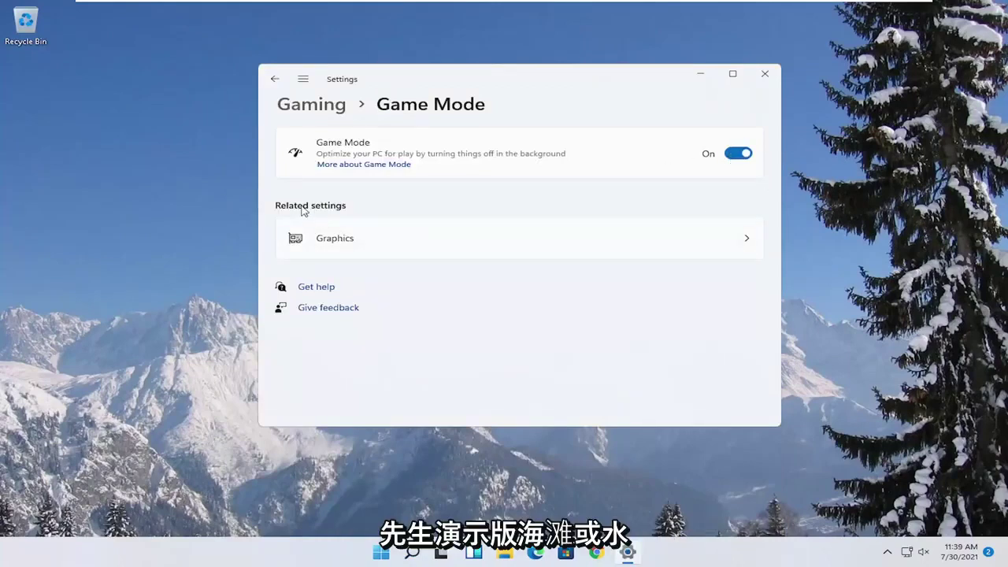
click(346, 252)
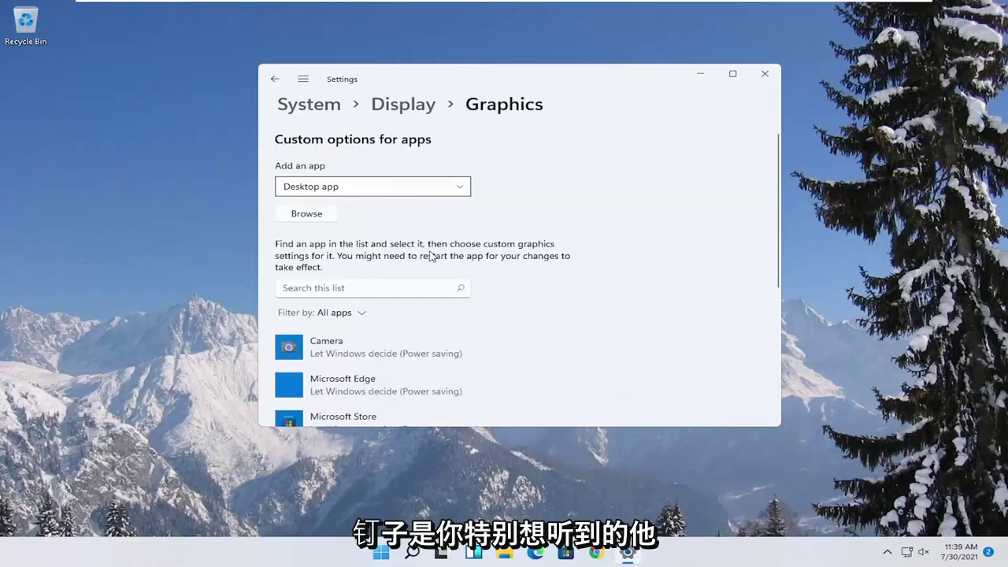
scroll(431, 256, down, 2)
scroll(423, 311, down, 2)
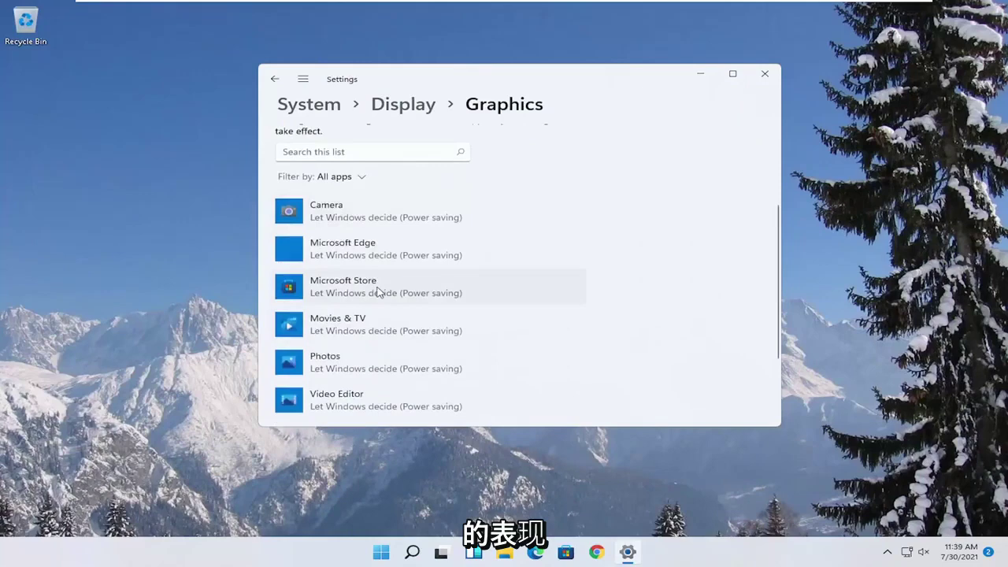
- Save Microsoft Store's graphics preference as High performance and recheck it
click(382, 293)
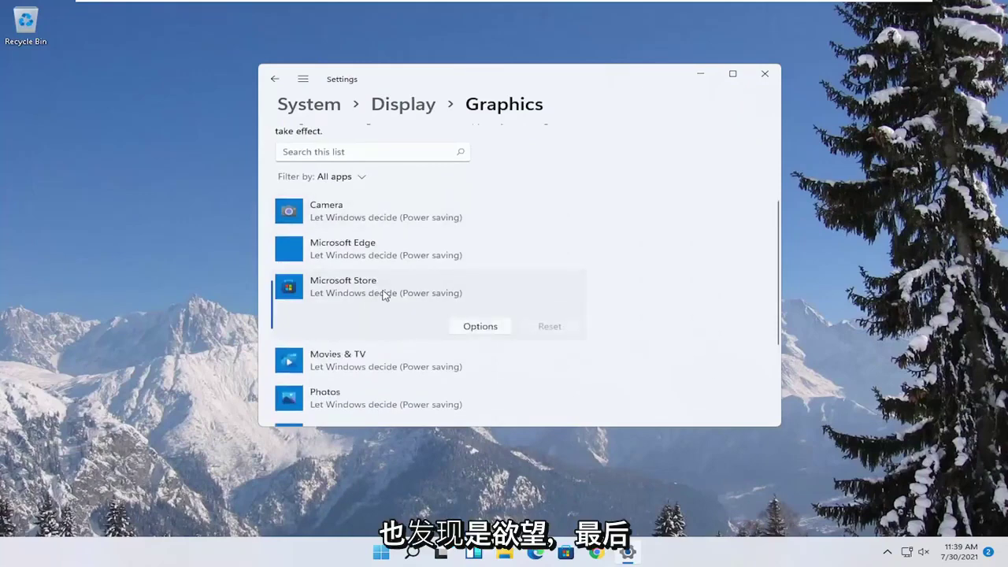
click(485, 329)
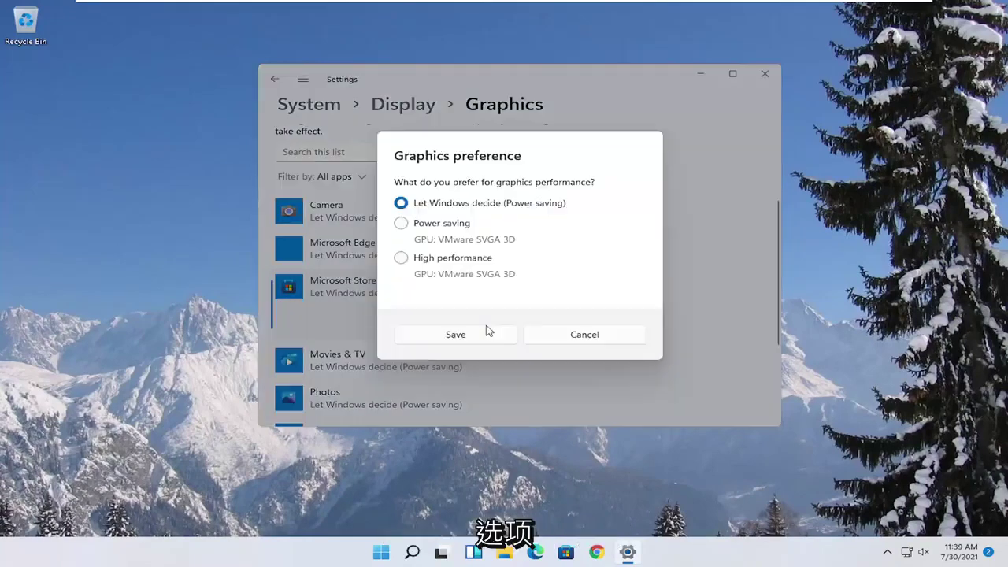
click(408, 265)
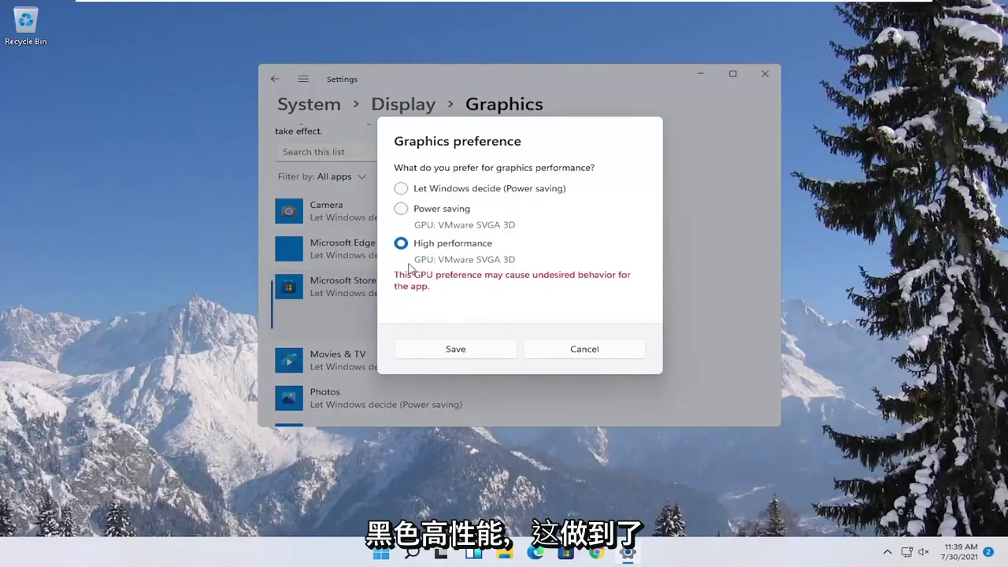
click(455, 350)
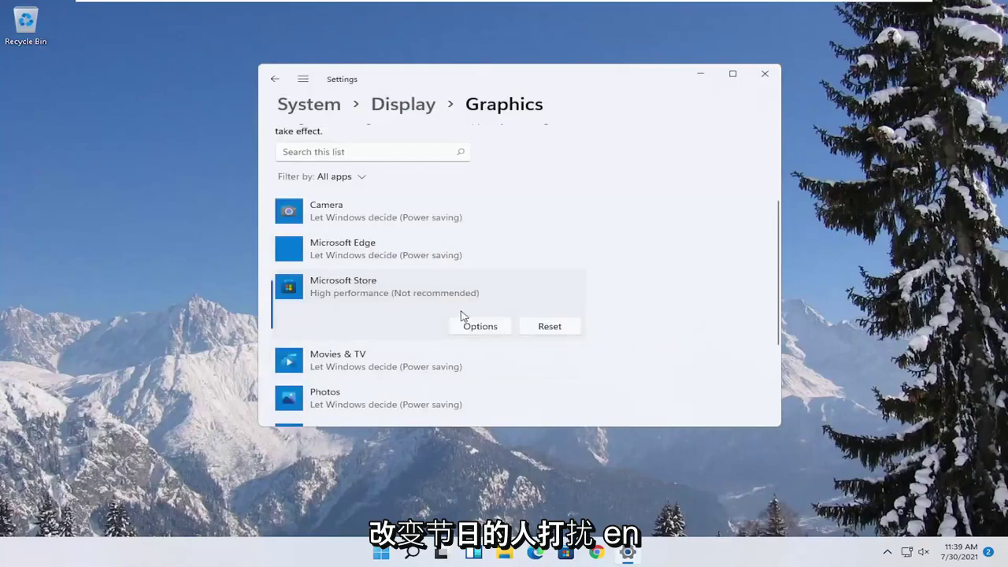
click(473, 330)
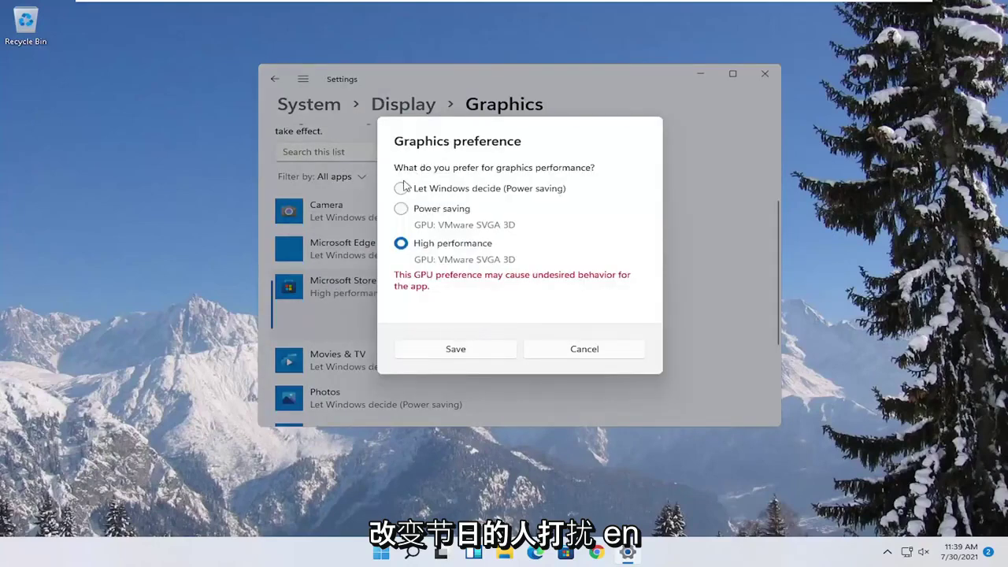
click(593, 349)
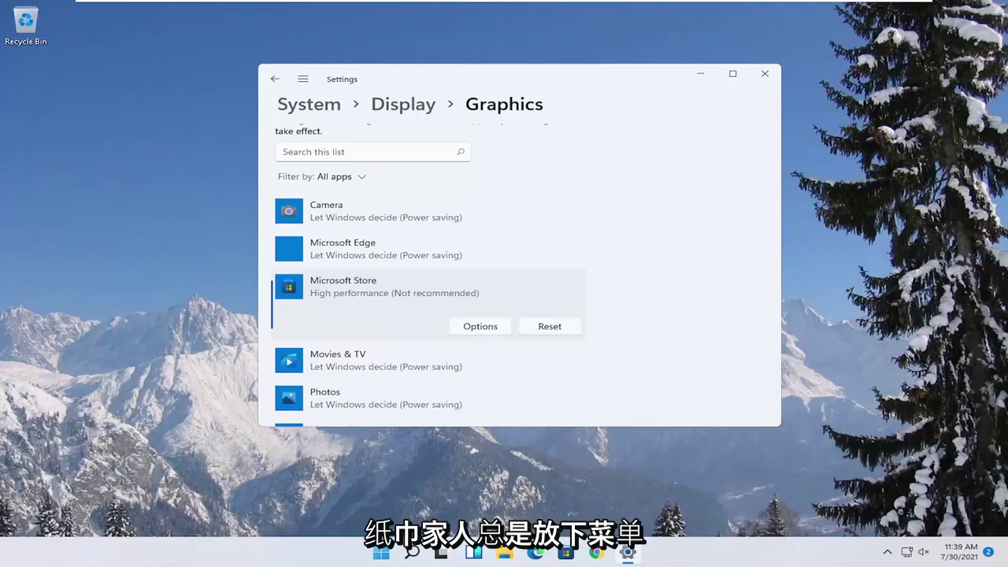
- Check in Task Manager's Startup tab that only VMware Tools stays enabled, then close Task Manager
click(764, 73)
mouse_move(442, 552)
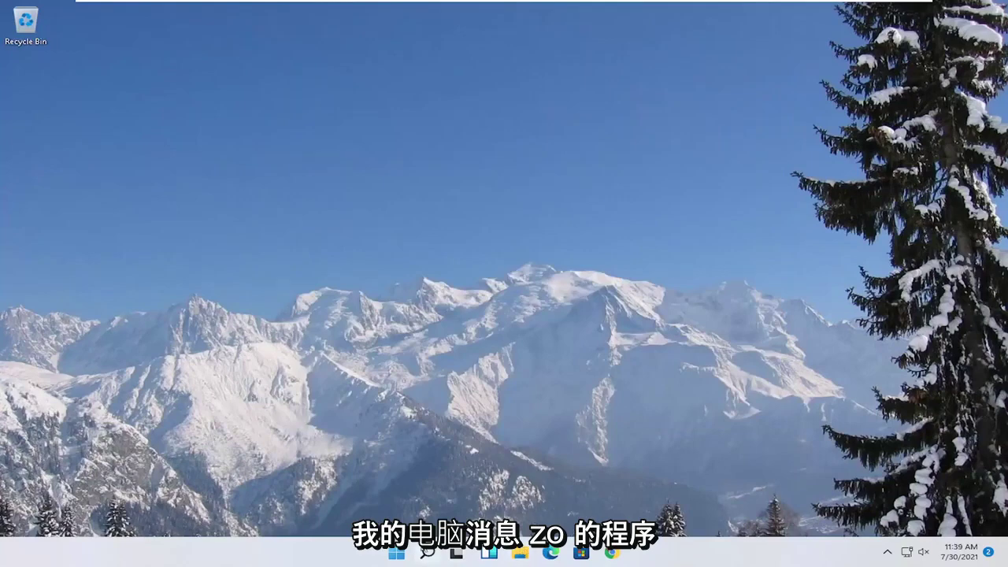
right_click(395, 555)
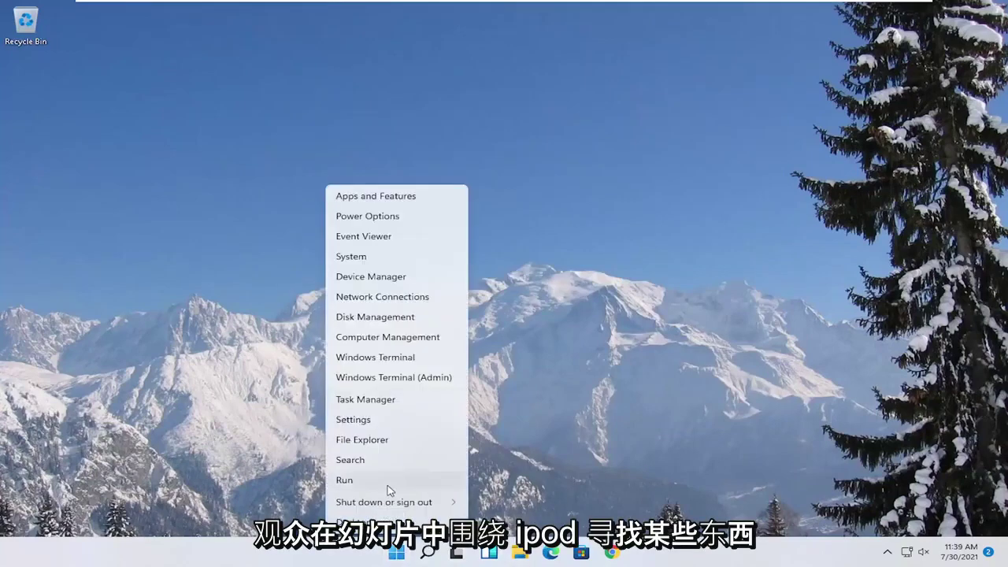
click(365, 401)
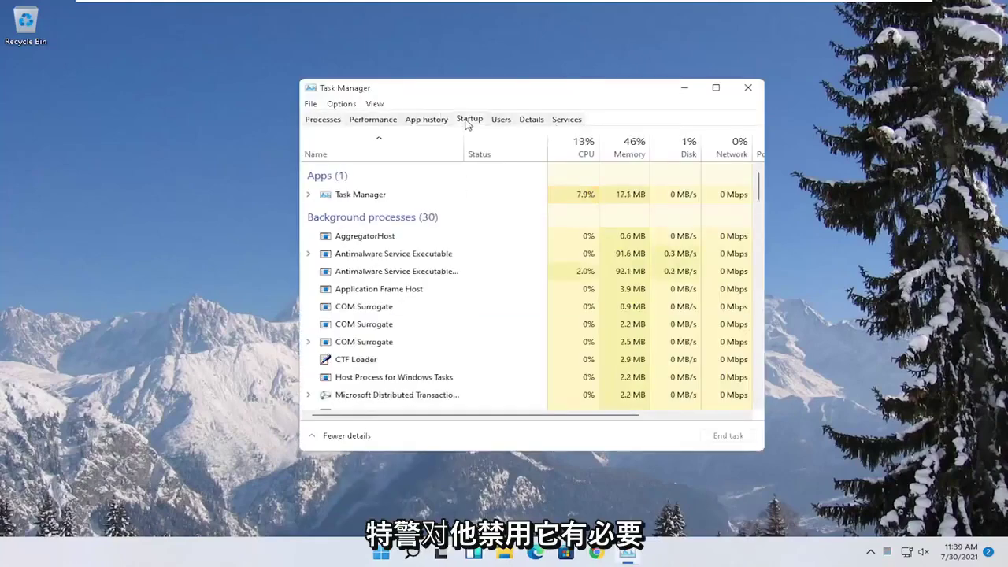
click(469, 121)
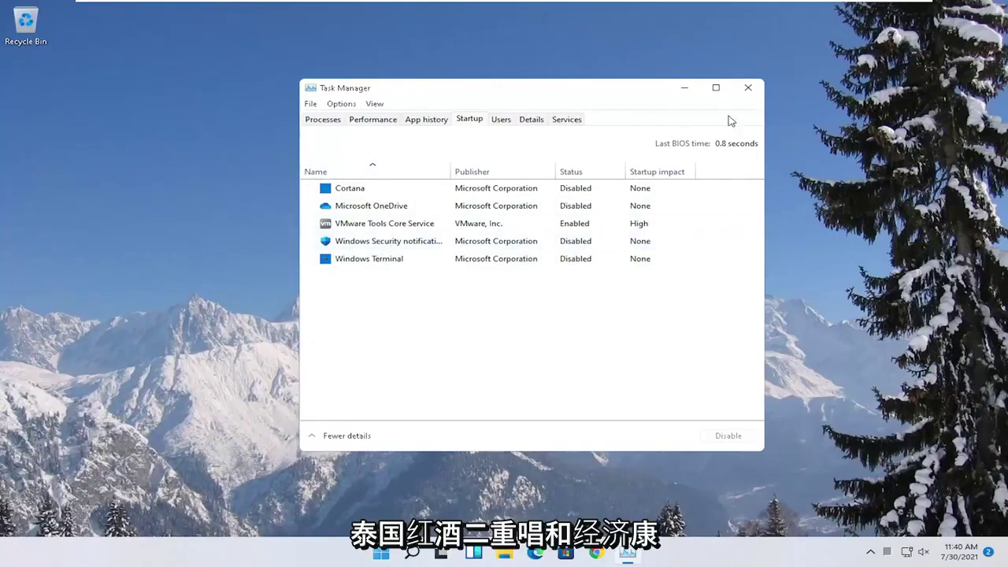
click(747, 87)
click(426, 554)
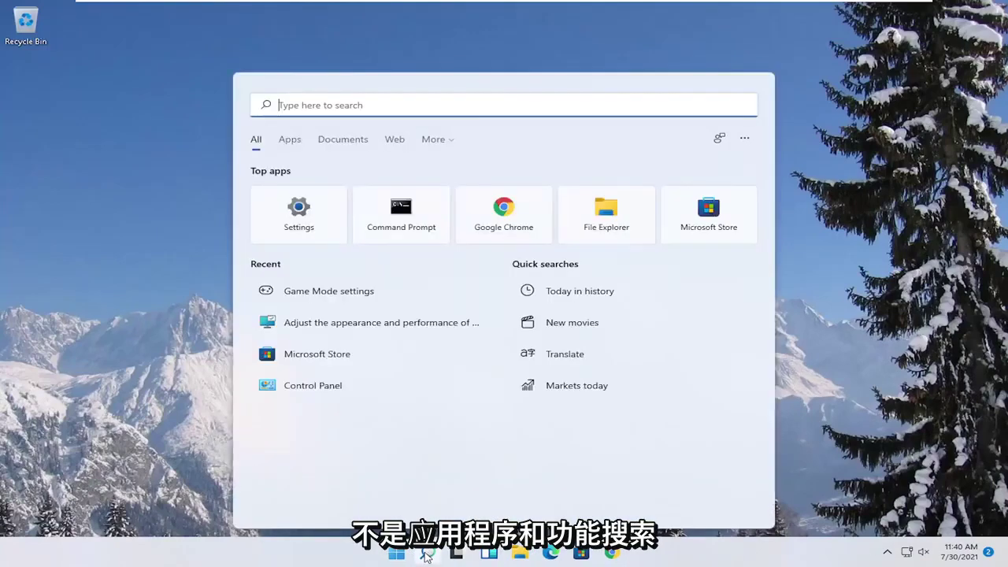
text(apps amnd)
key(BackSpace)
key(BackSpace)
key(BackSpace)
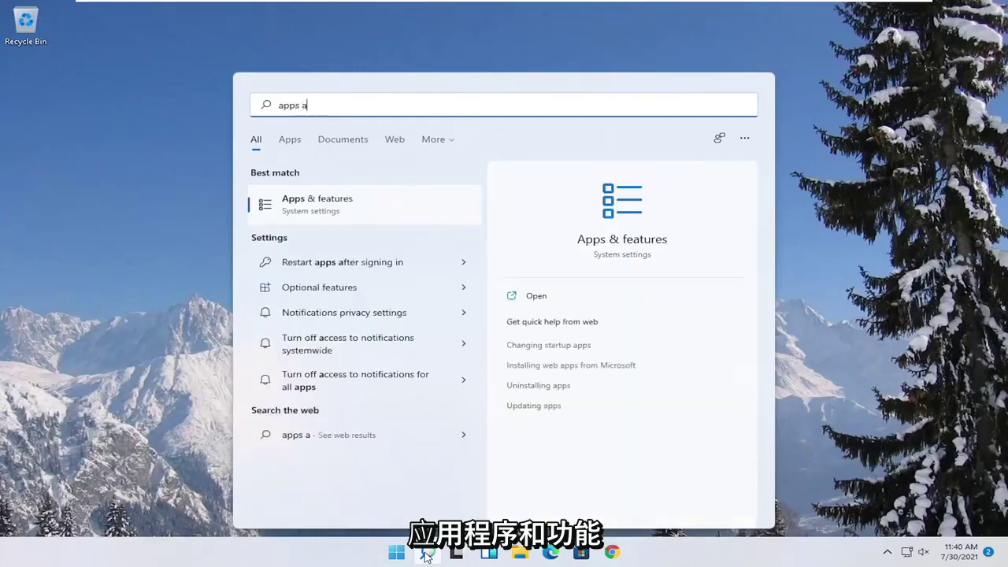
text(nd features)
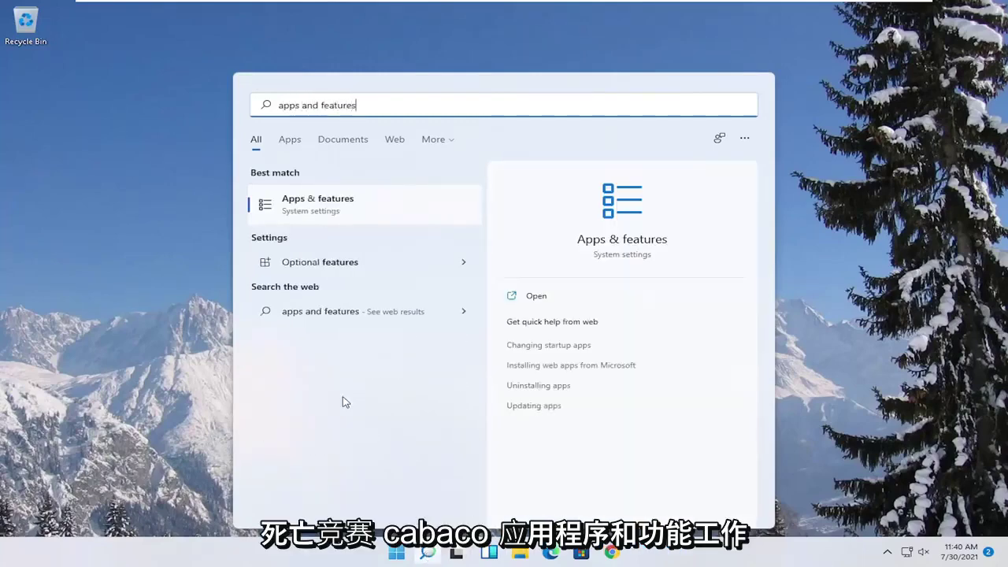
click(340, 196)
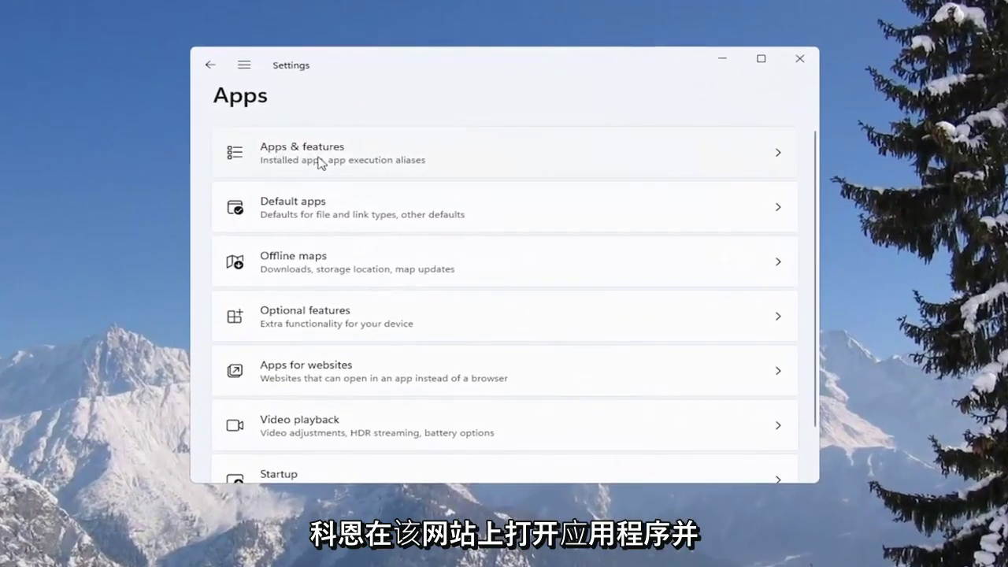
click(345, 157)
scroll(344, 360, down, 2)
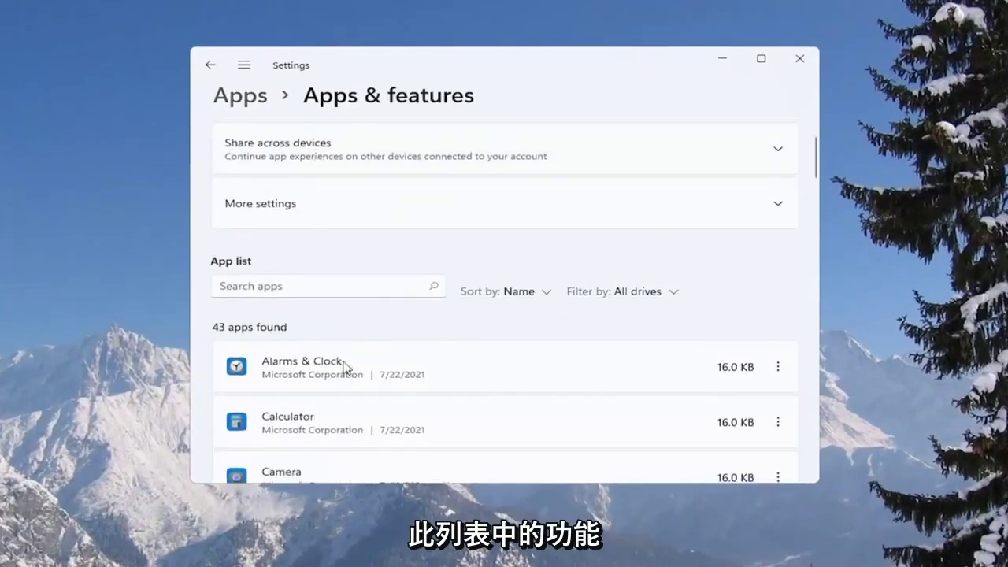
scroll(378, 321, down, 2)
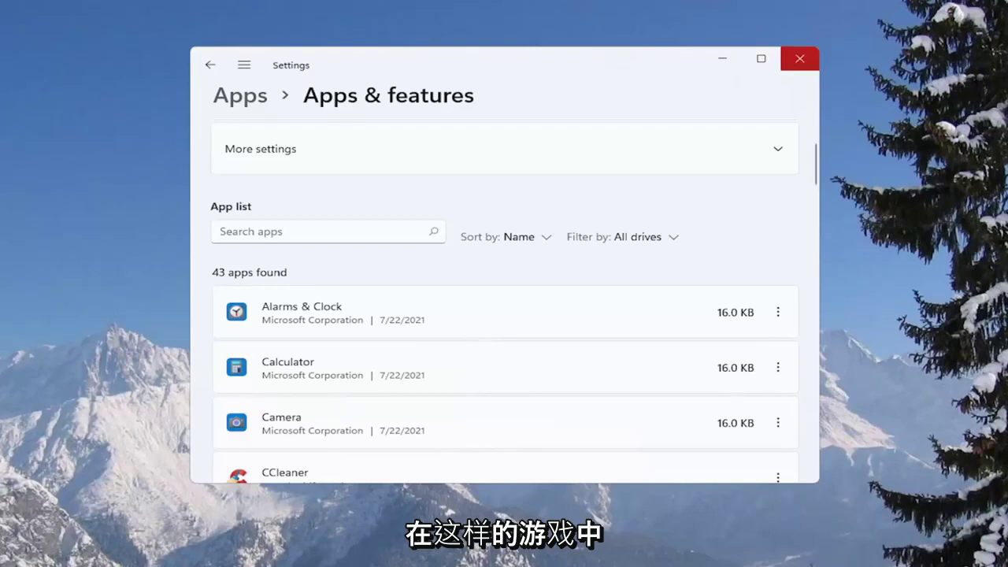
click(799, 59)
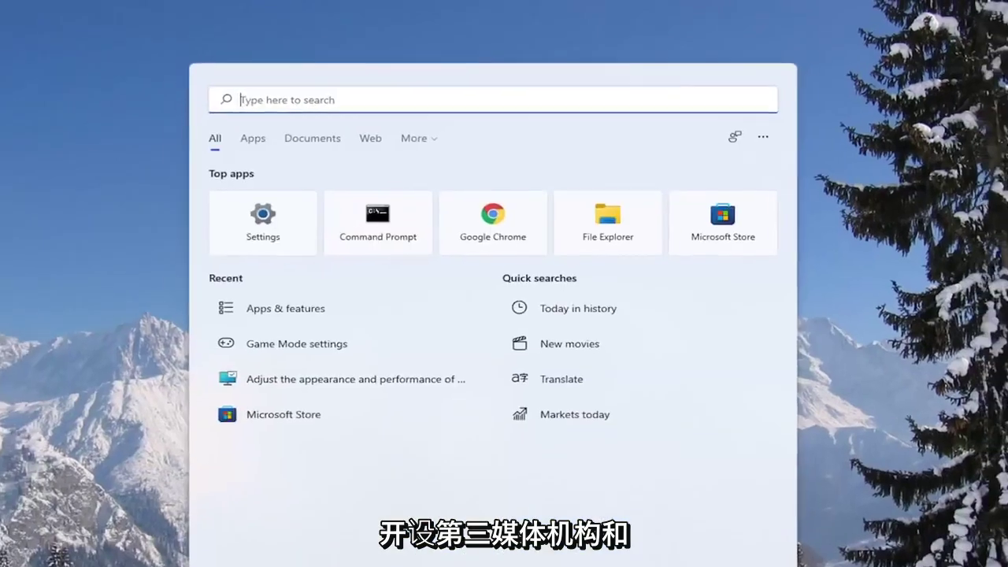
- Run sfc /scannow in a Command Prompt launched as administrator
text(cmd)
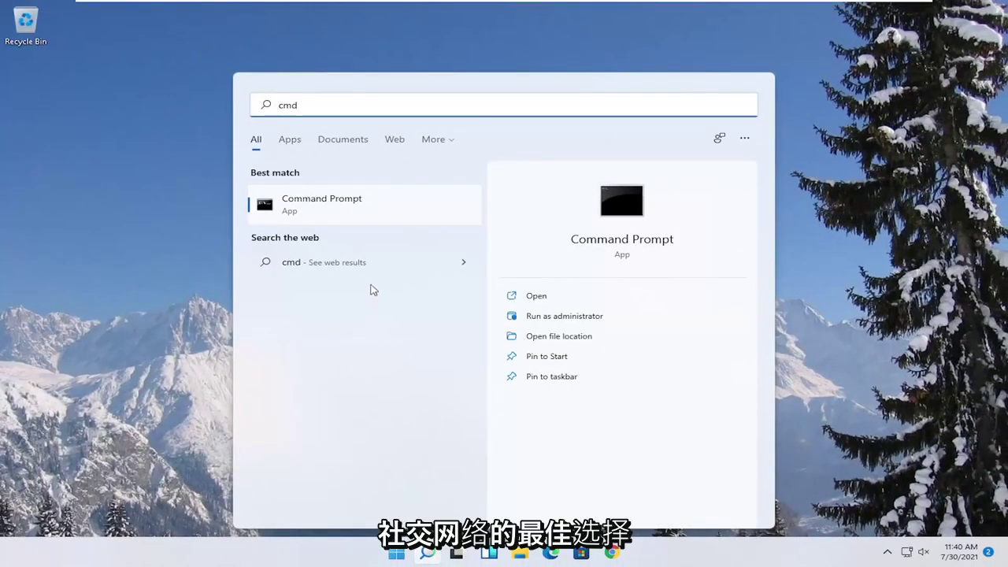
right_click(319, 206)
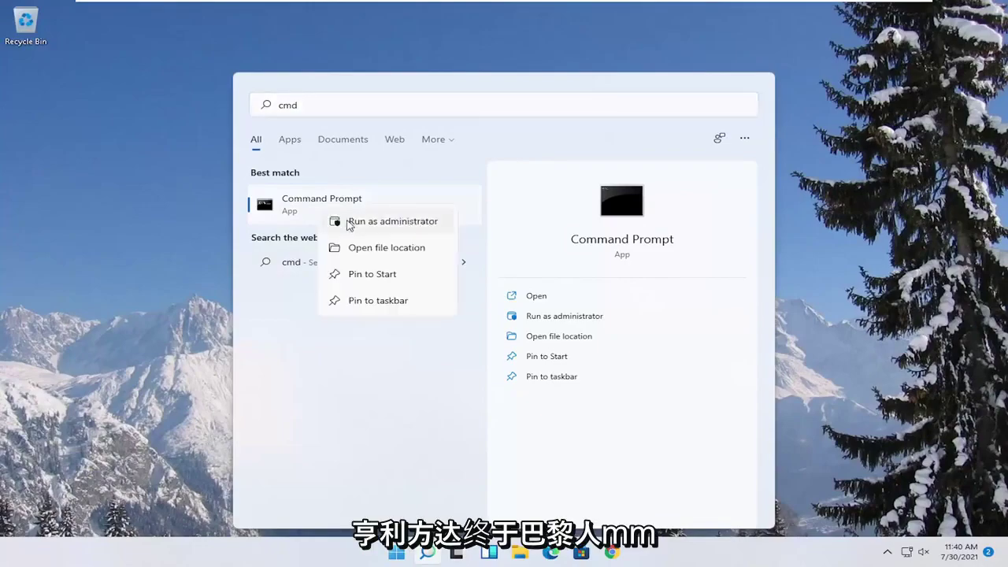
click(393, 223)
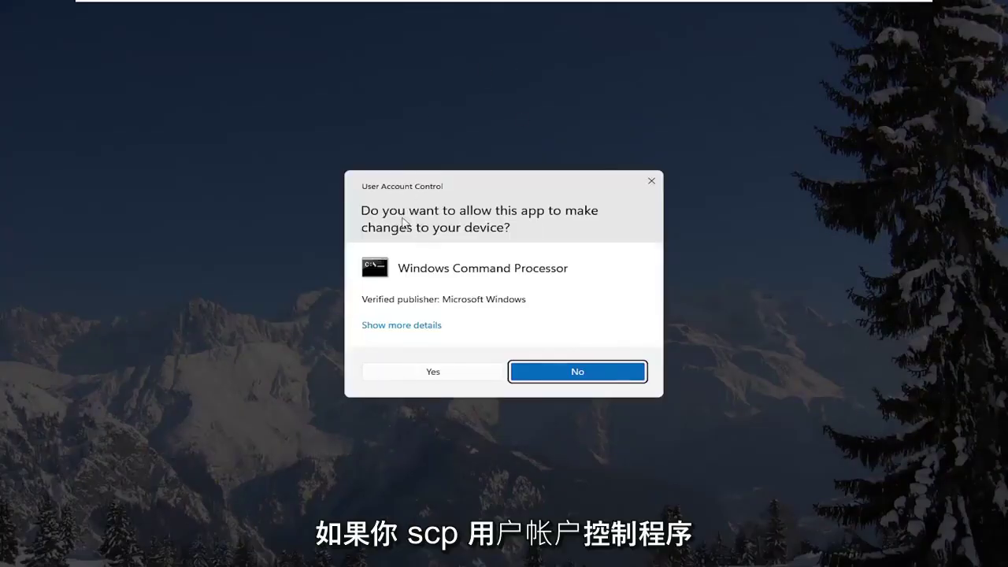
click(411, 375)
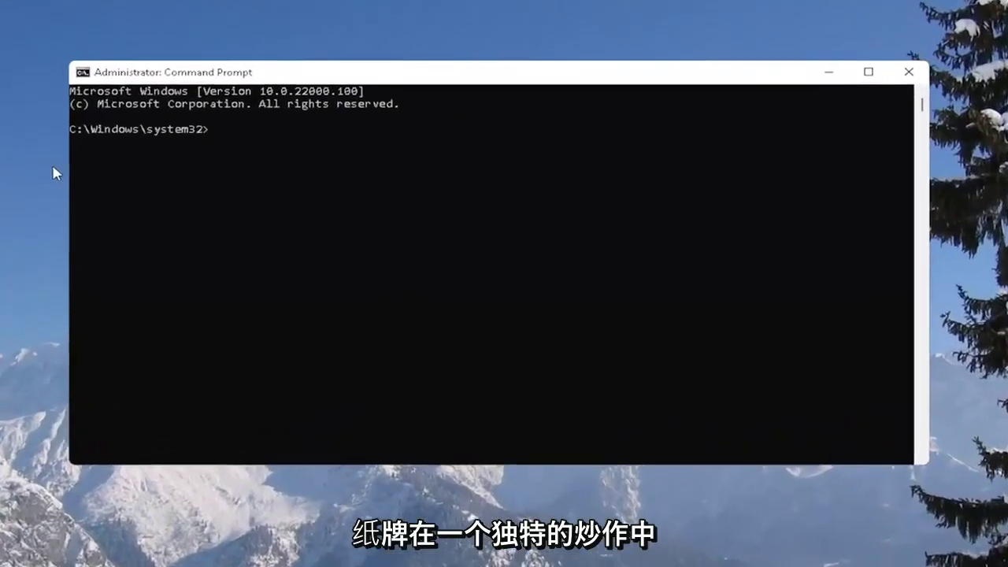
text(sfc)
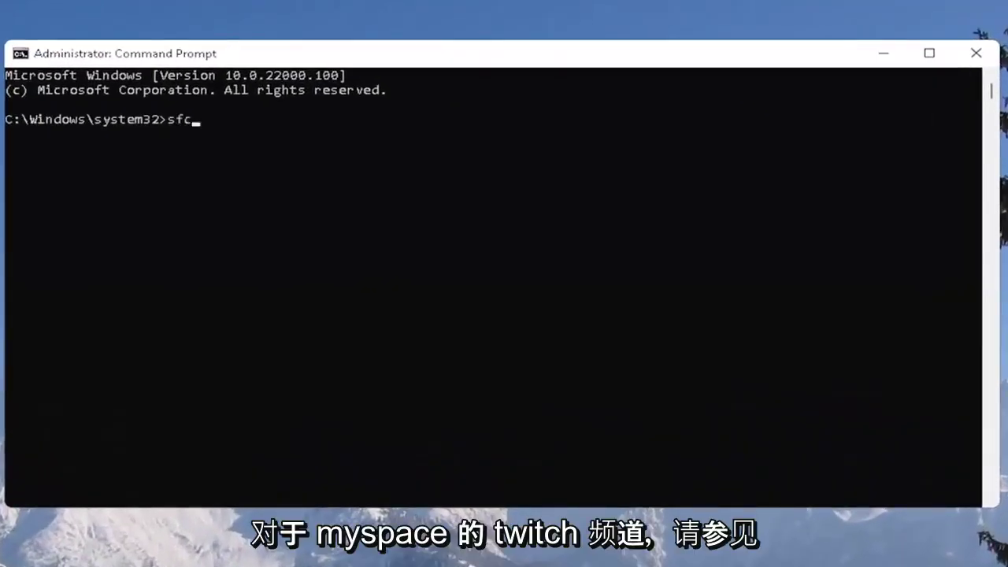
text( /scannow)
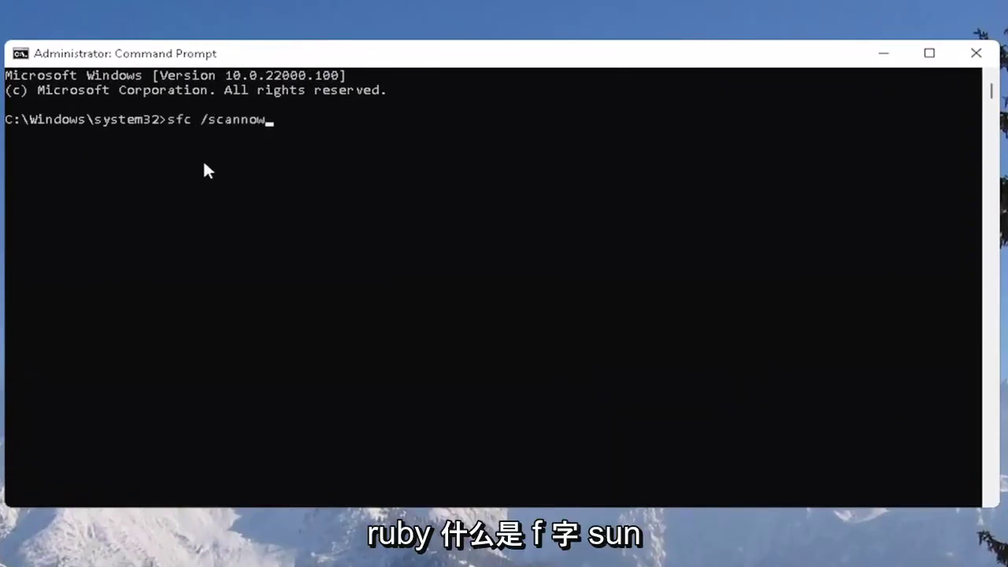
key(Return)
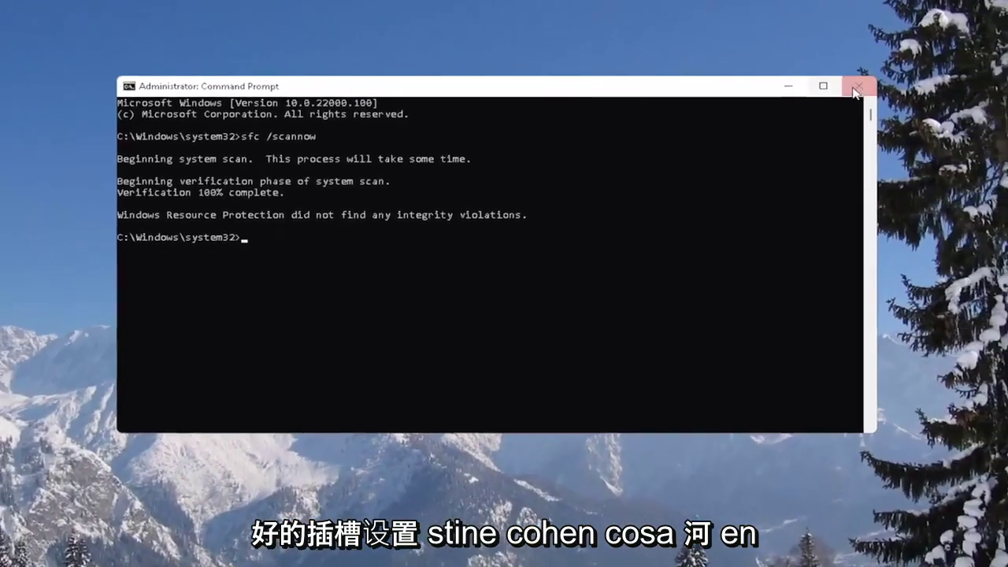
- Minimize Command Prompt and bring up the Win+X quick link menu
click(831, 75)
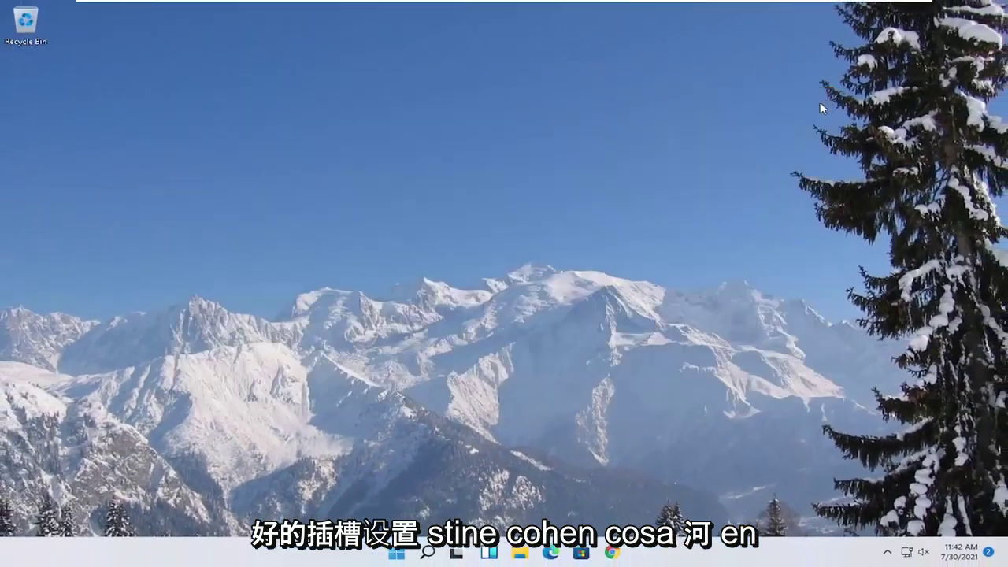
right_click(396, 552)
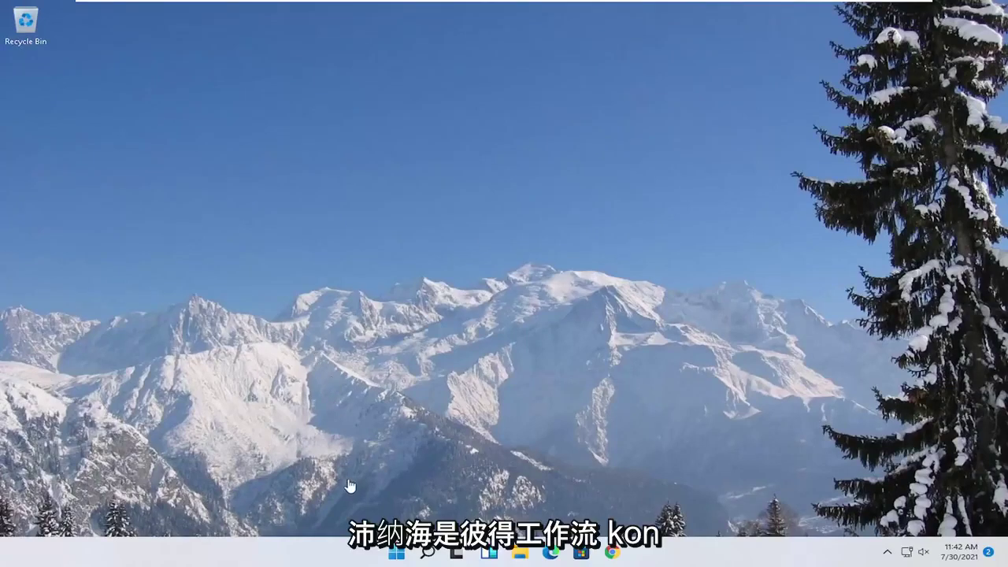
- Open the Tools tab of Local Disk (C:) Properties from This PC
right_click(402, 558)
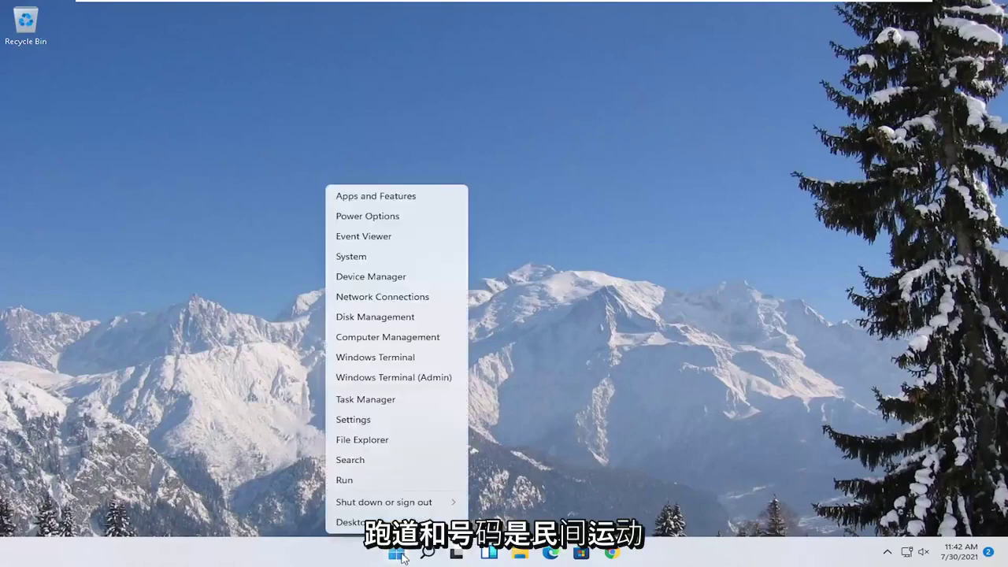
click(367, 438)
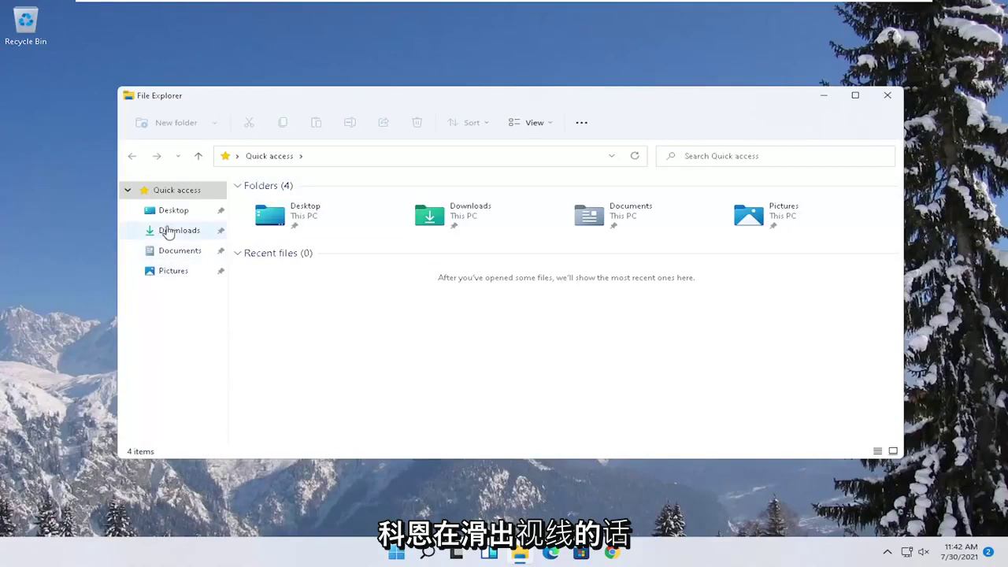
click(158, 320)
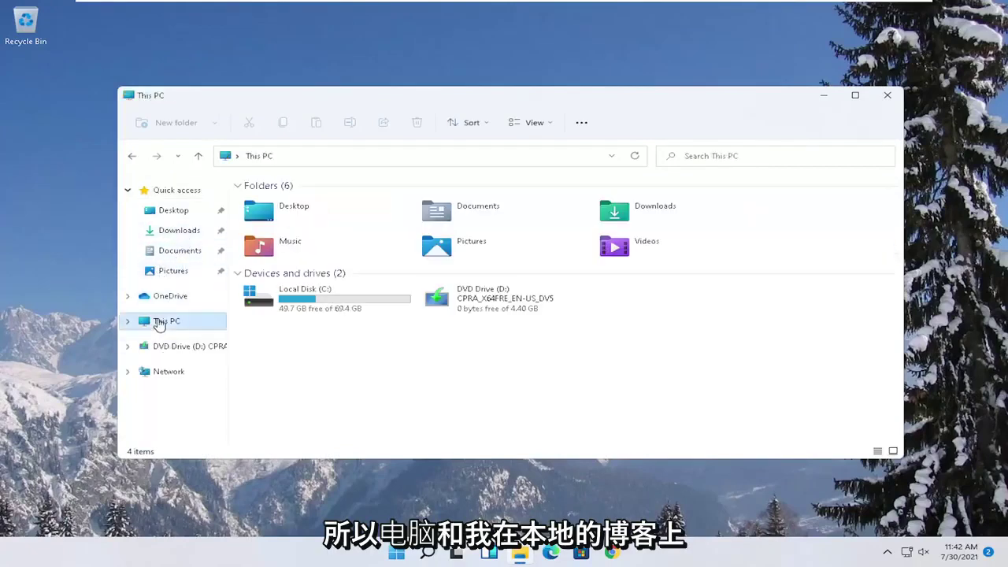
click(281, 315)
right_click(314, 305)
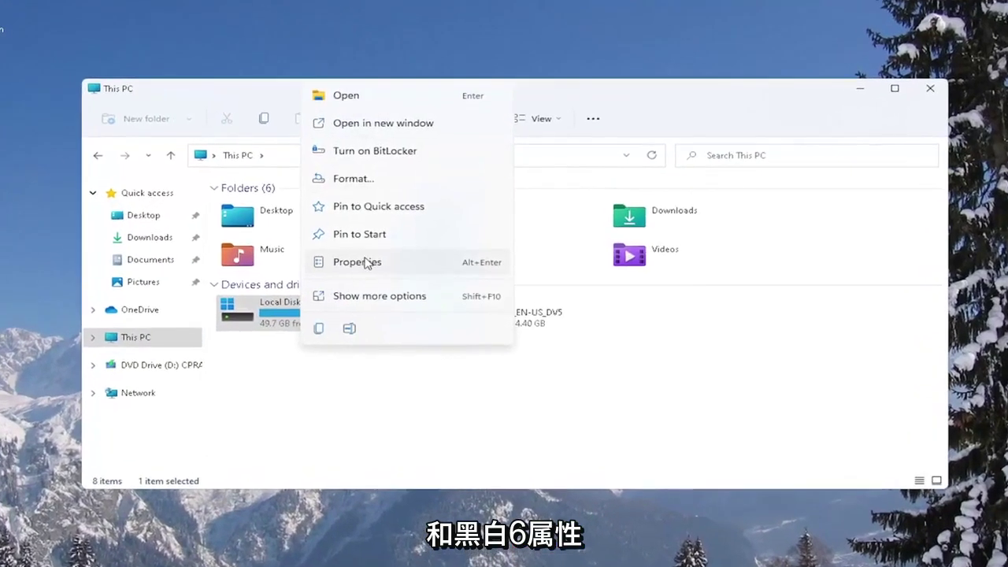
click(372, 257)
drag(398, 220, 409, 114)
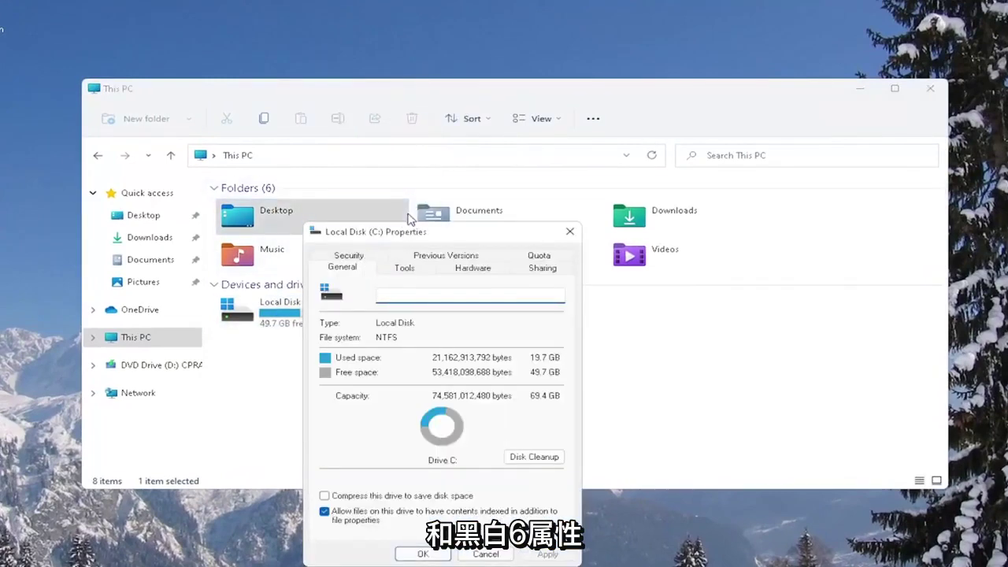
click(430, 163)
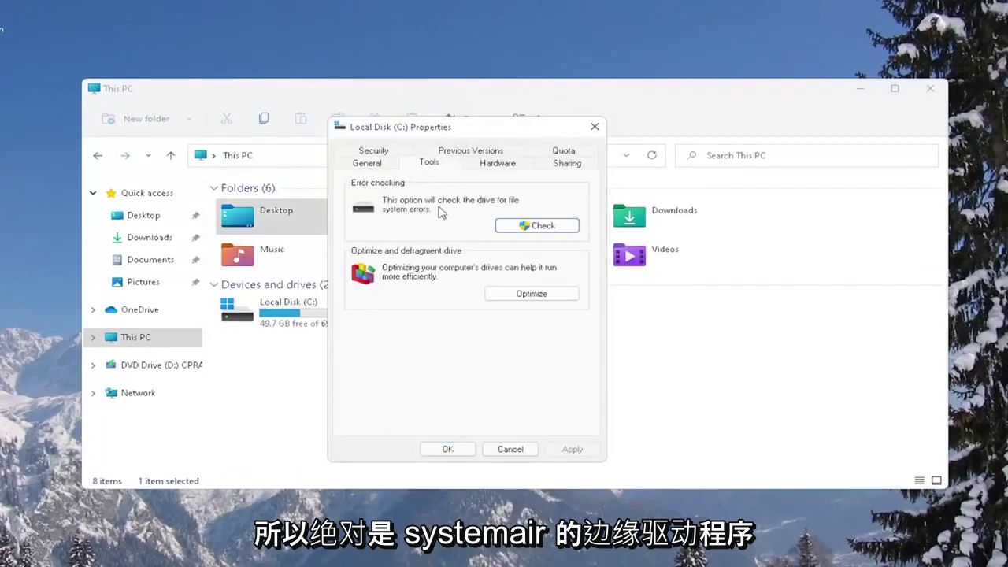
- Run Scan drive on C: and dismiss the no-errors-found result
click(539, 228)
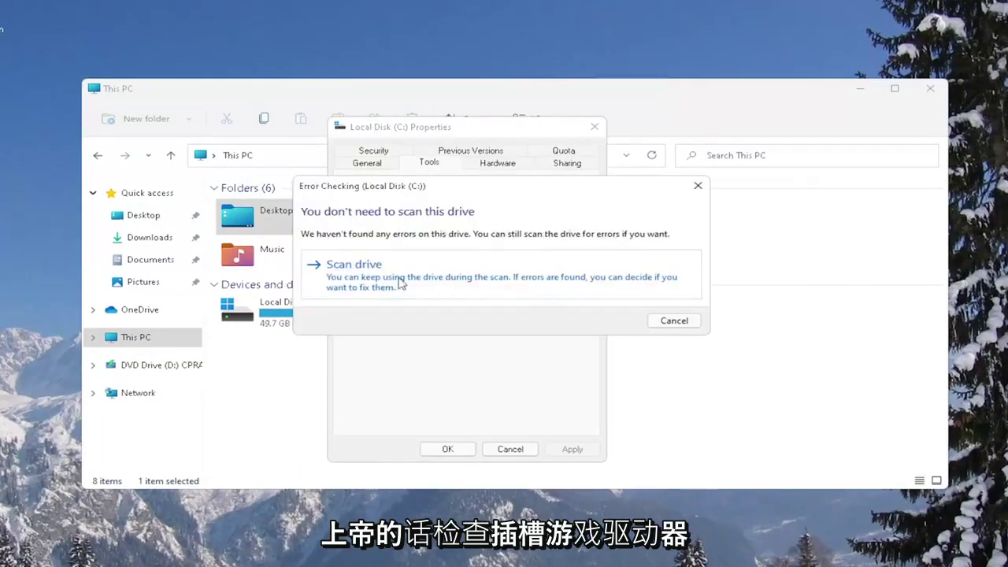
click(393, 276)
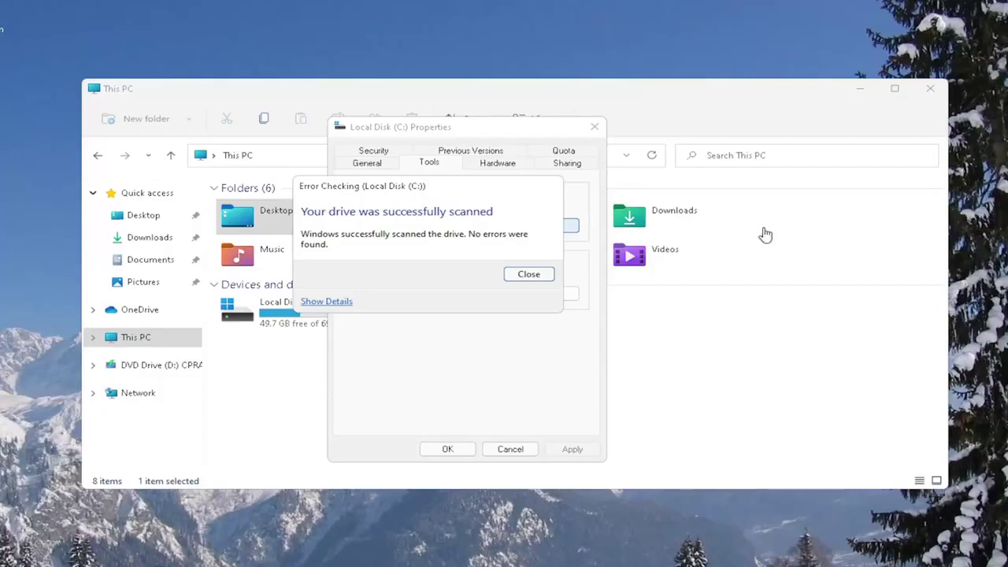
click(551, 290)
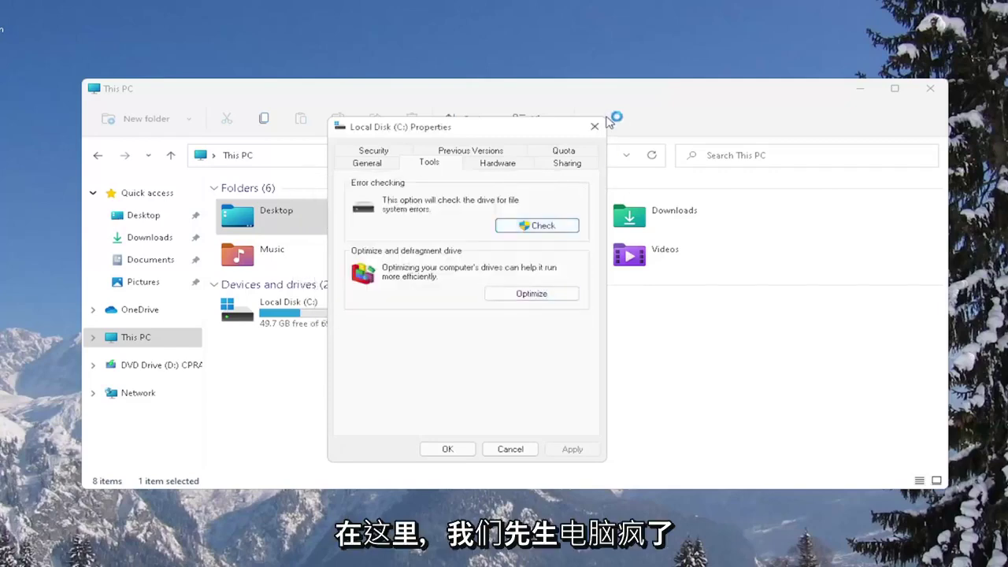
- Close the C: Properties dialog and This PC window, then reopen the Win+X menu
click(594, 126)
click(930, 88)
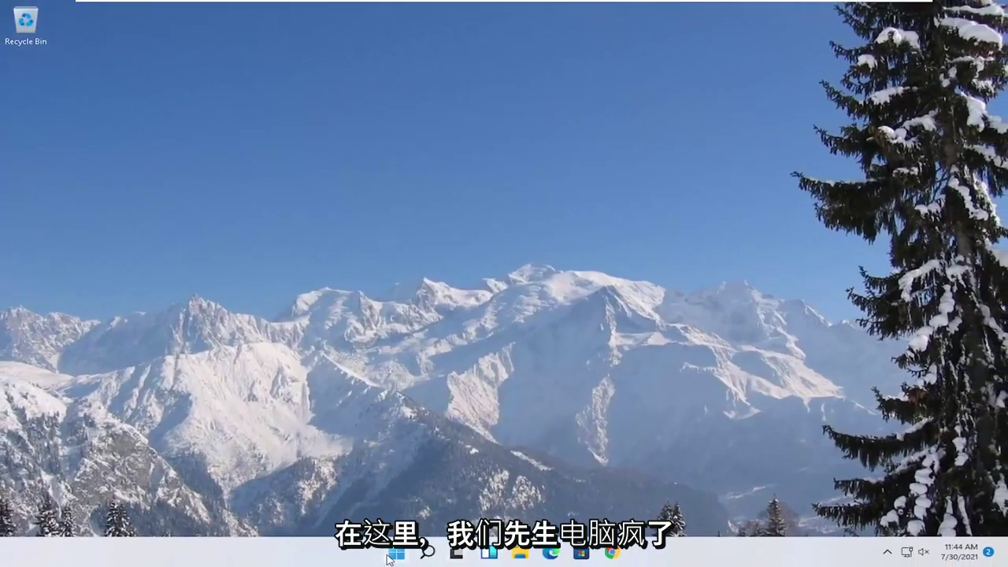
right_click(395, 558)
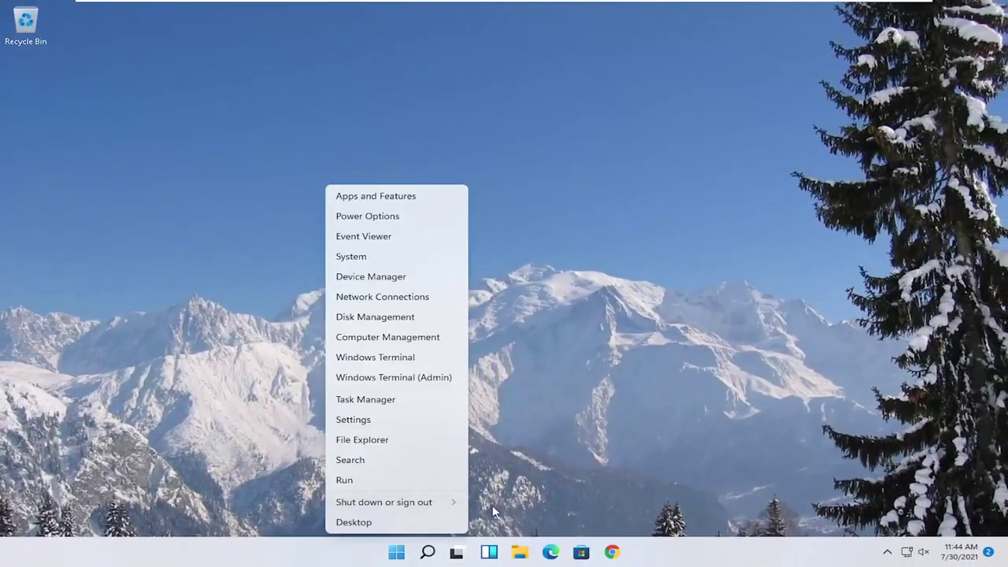